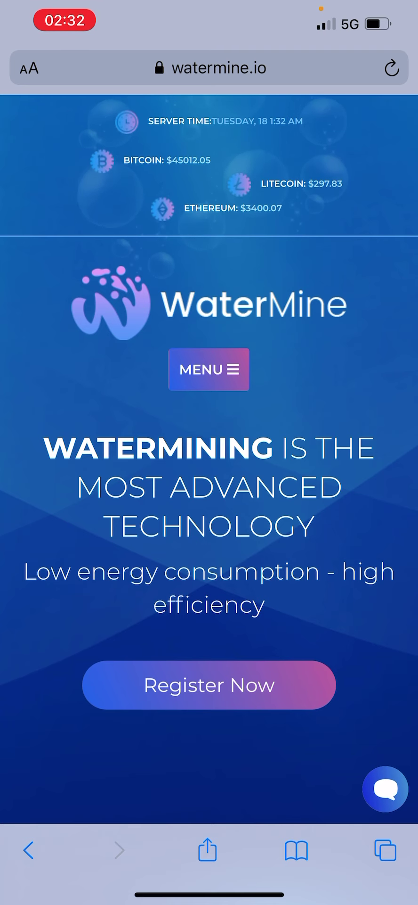
# Scroll up and down through the WaterMine home page
pyautogui.scroll(-2, 209, 452)
pyautogui.scroll(1, 209, 453)
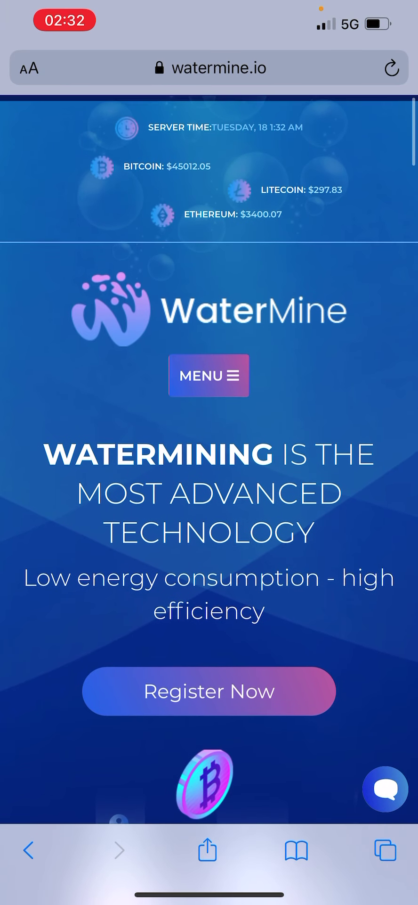
pyautogui.scroll(-3, 210, 452)
pyautogui.scroll(3, 209, 452)
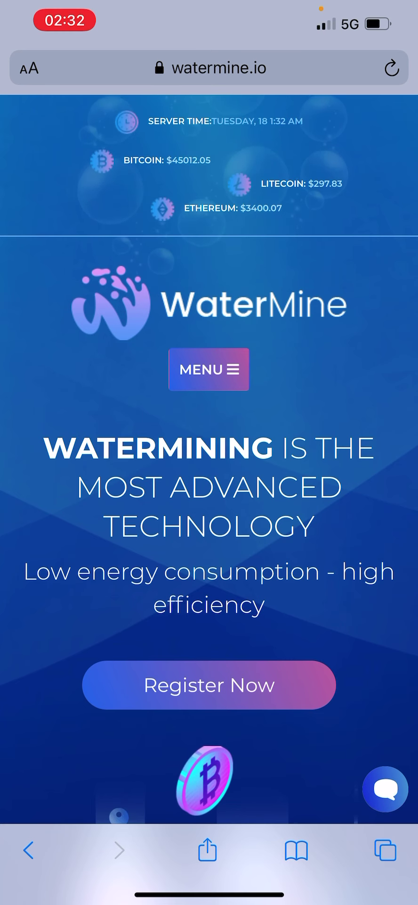
pyautogui.scroll(-3, 209, 452)
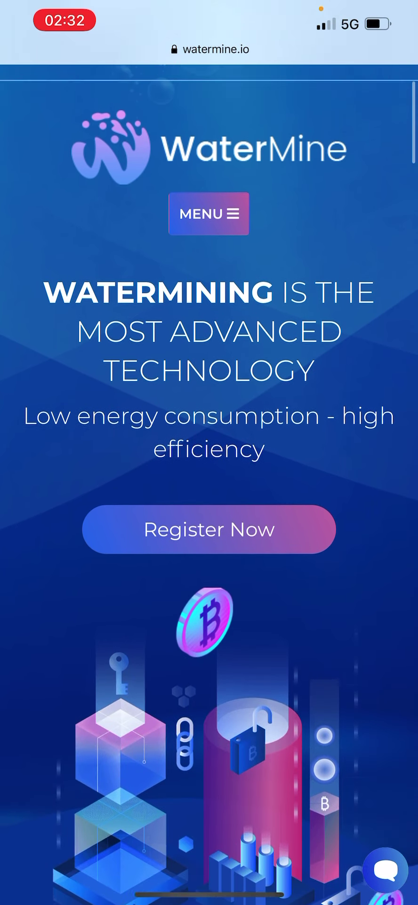
pyautogui.scroll(3, 210, 452)
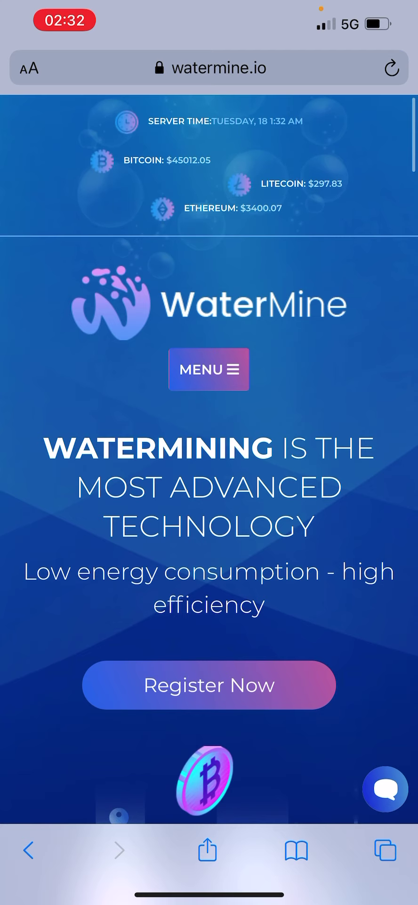
pyautogui.scroll(-10, 209, 452)
pyautogui.scroll(-10, 209, 452)
pyautogui.scroll(-12, 210, 453)
pyautogui.scroll(-10, 209, 452)
pyautogui.scroll(-6, 210, 452)
pyautogui.scroll(-8, 209, 452)
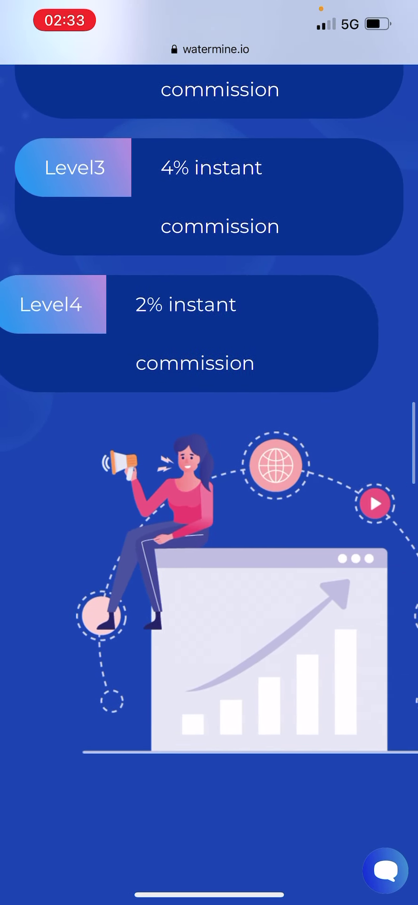
pyautogui.scroll(20, 209, 452)
pyautogui.scroll(15, 209, 453)
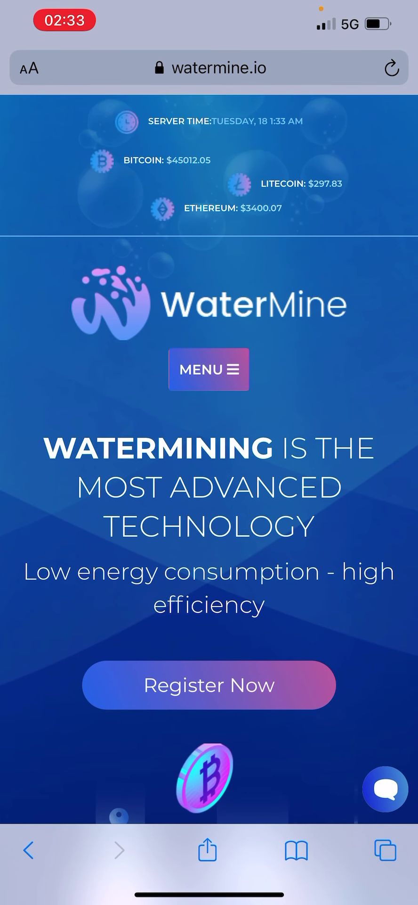
pyautogui.scroll(-3, 209, 453)
pyautogui.scroll(2, 209, 452)
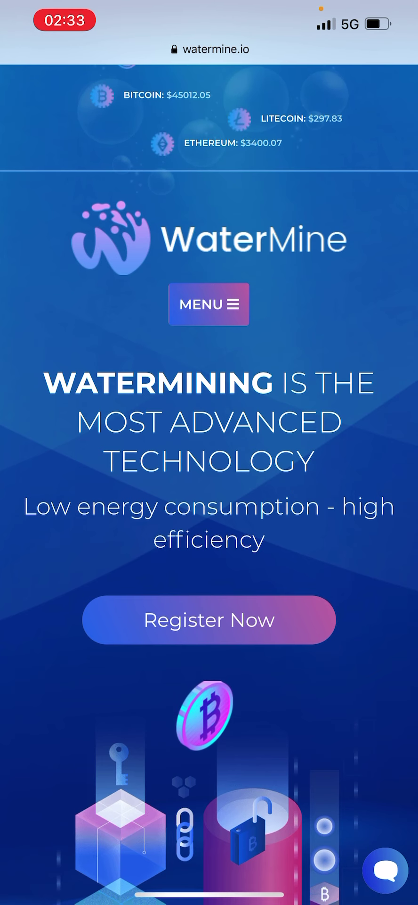
pyautogui.scroll(2, 209, 453)
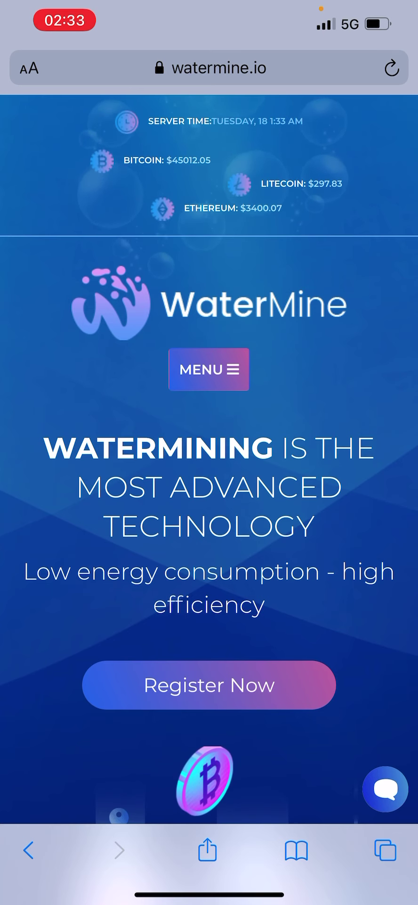
# Open the Account dashboard from the menu and view the '$4 Billion in revenues!' announcement
pyautogui.click(209, 369)
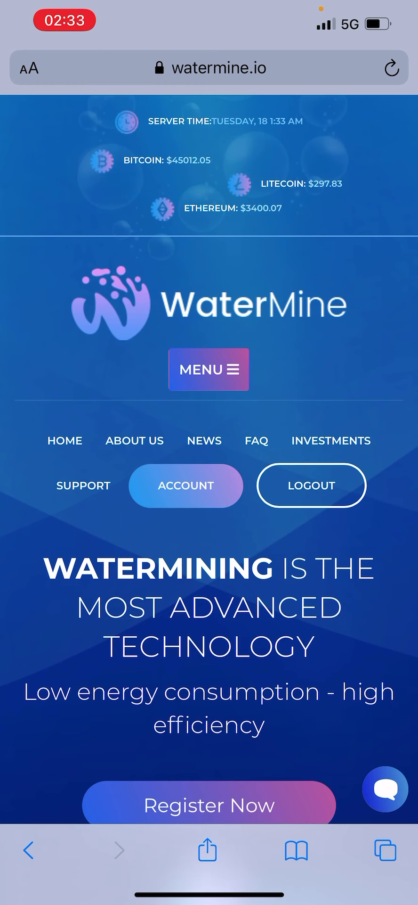
pyautogui.click(186, 486)
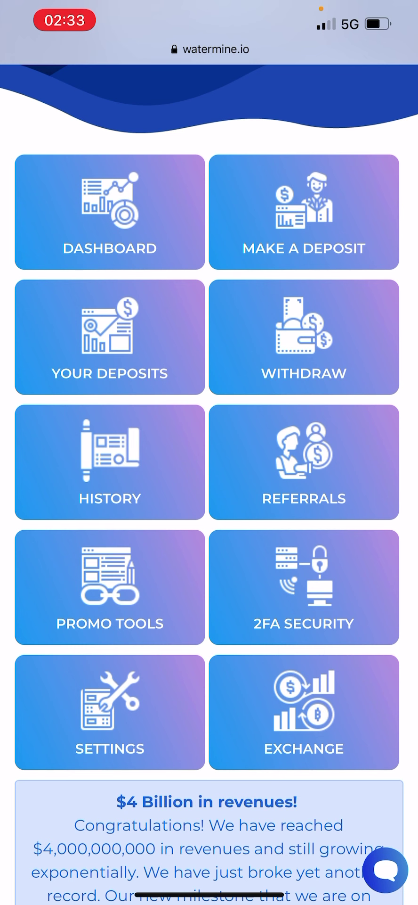
pyautogui.scroll(-10, 304, 589)
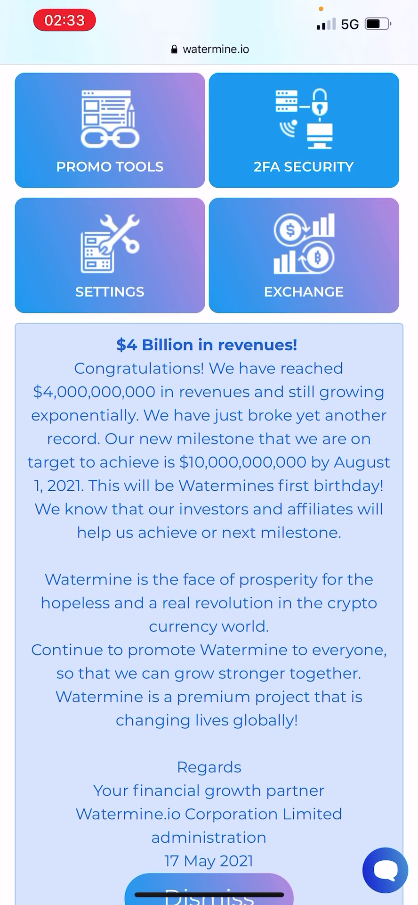
pyautogui.scroll(-3, 209, 471)
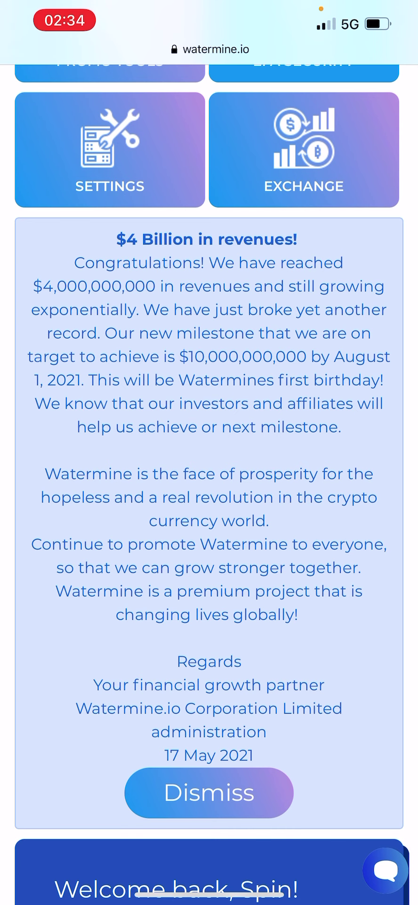
pyautogui.scroll(-7, 210, 471)
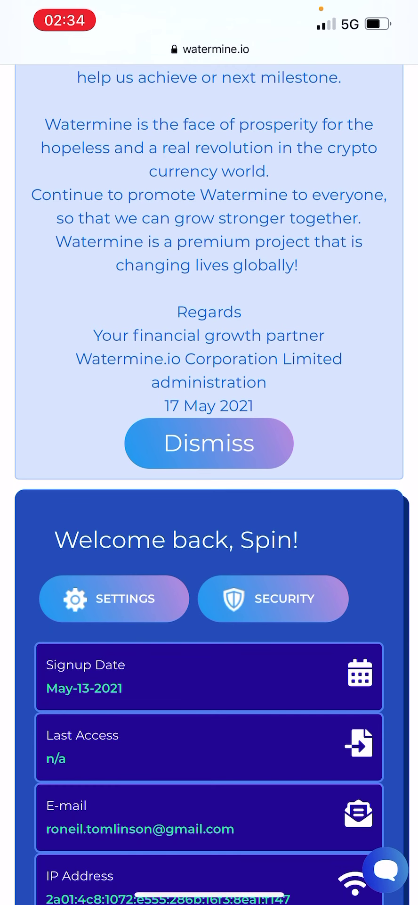
pyautogui.scroll(-6, 209, 472)
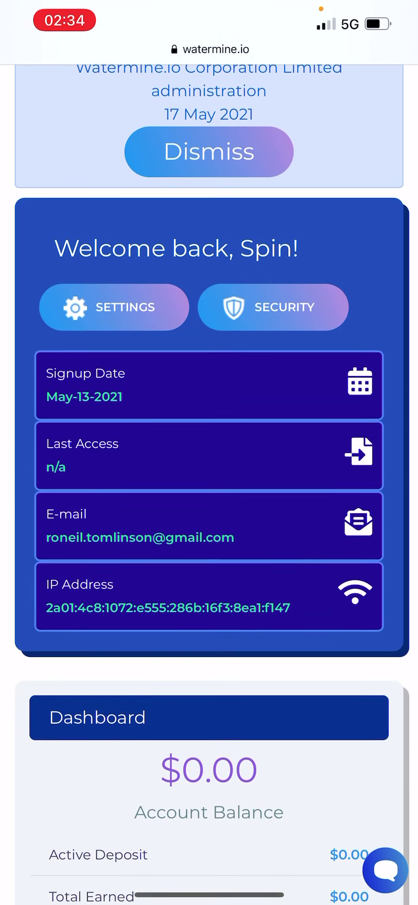
pyautogui.scroll(-1, 209, 471)
pyautogui.scroll(-7, 209, 471)
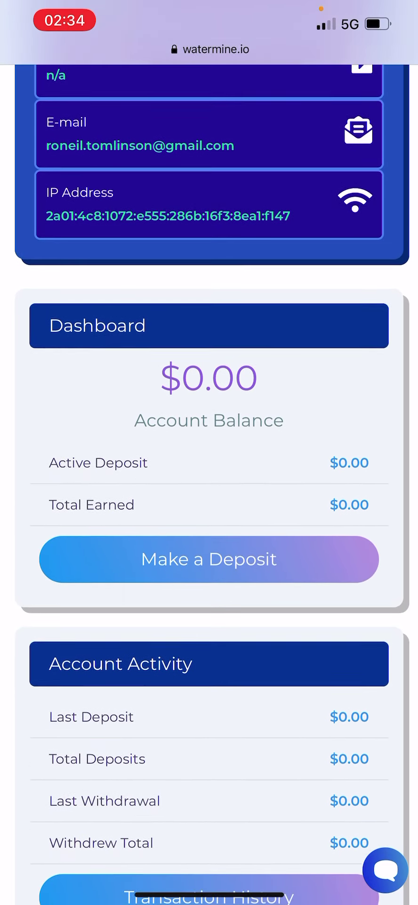
pyautogui.scroll(-2, 209, 471)
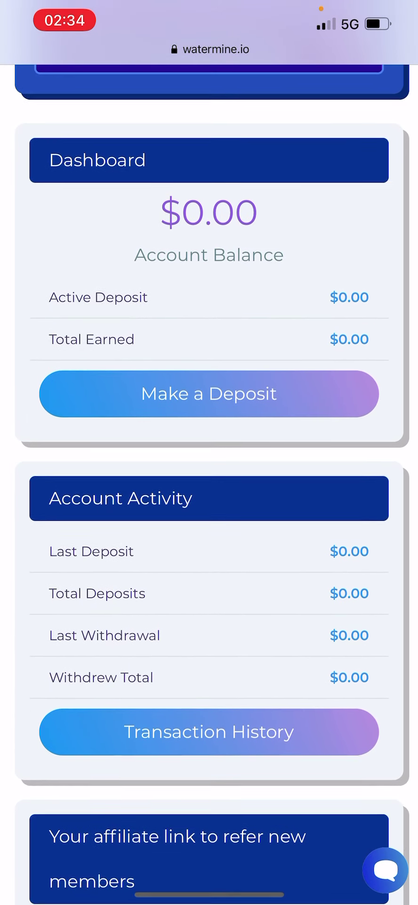
pyautogui.scroll(-5, 209, 472)
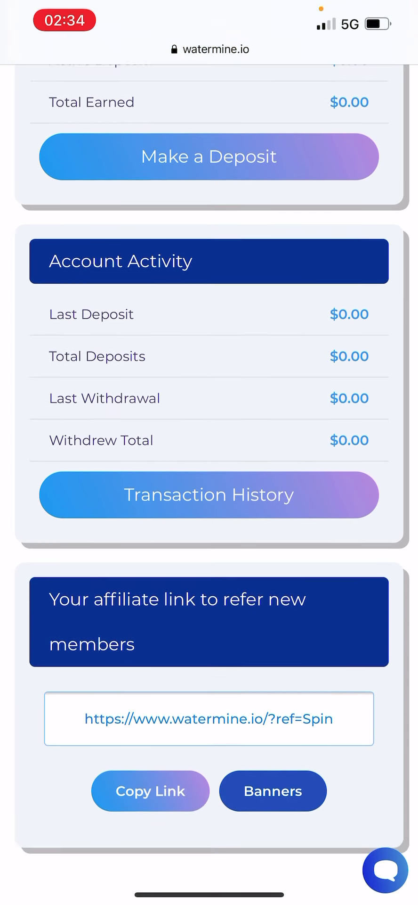
pyautogui.scroll(-6, 209, 471)
pyautogui.scroll(11, 210, 471)
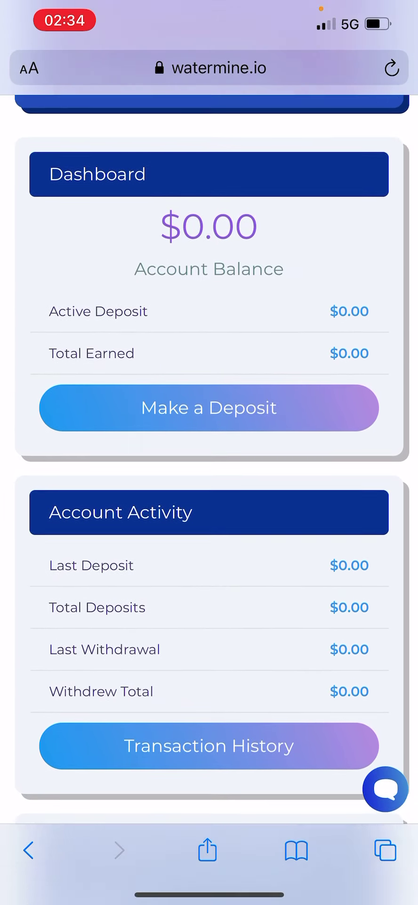
pyautogui.scroll(2, 210, 471)
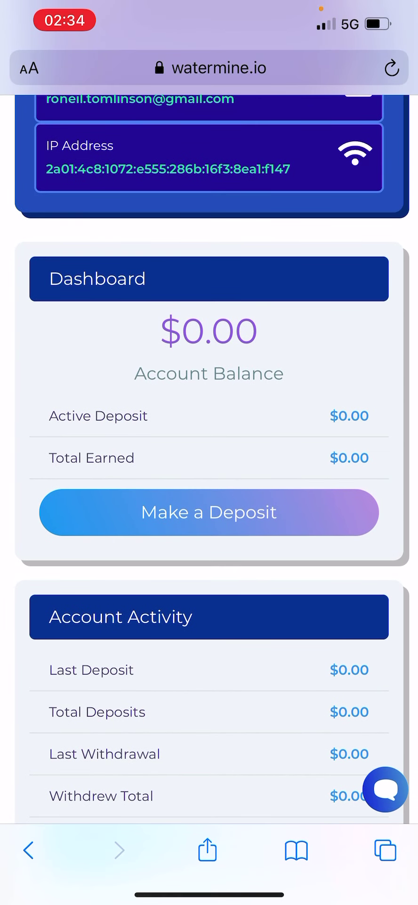
# Start a new deposit and look over the deposit form
pyautogui.click(209, 512)
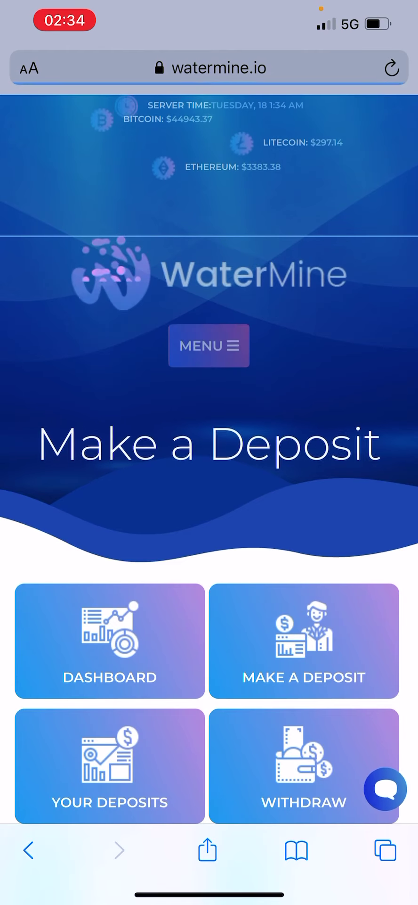
pyautogui.scroll(-10, 209, 472)
pyautogui.scroll(-5, 209, 471)
pyautogui.scroll(-2, 209, 471)
pyautogui.scroll(-3, 209, 471)
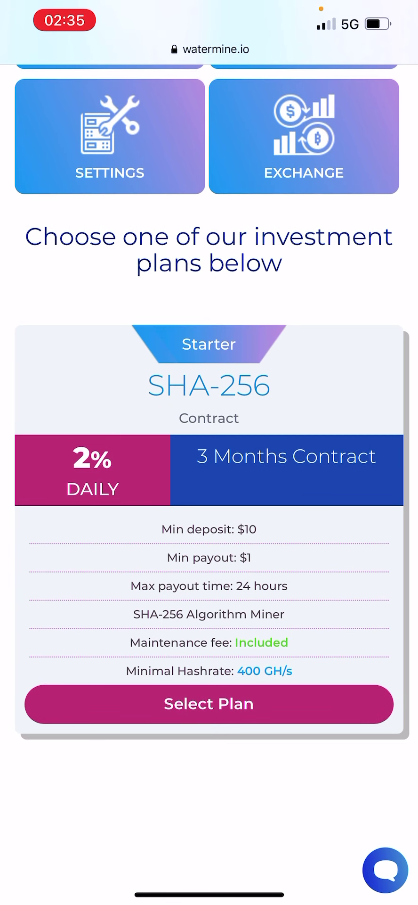
pyautogui.scroll(-2, 210, 471)
pyautogui.scroll(-5, 210, 471)
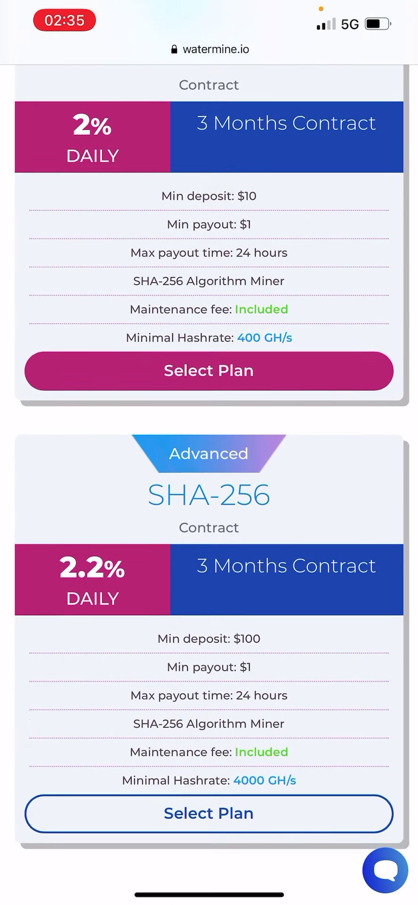
pyautogui.scroll(-4, 209, 471)
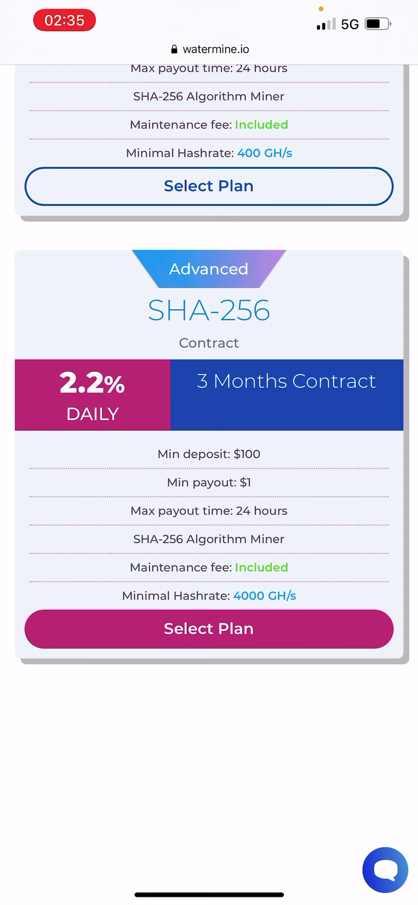
pyautogui.scroll(4, 210, 471)
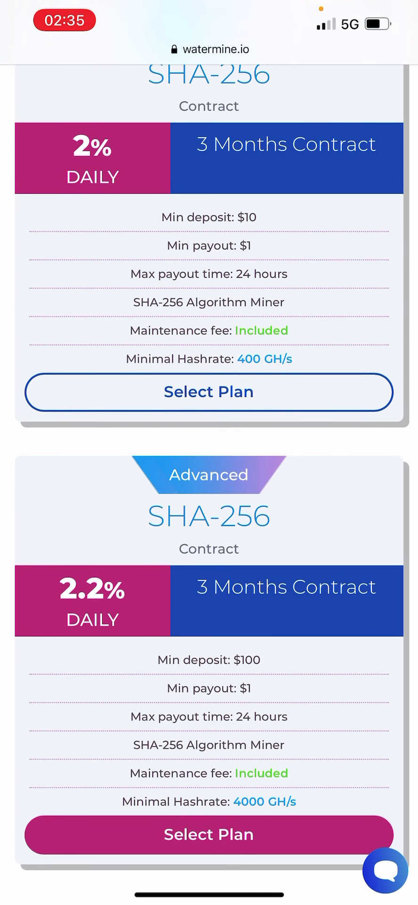
pyautogui.scroll(3, 209, 471)
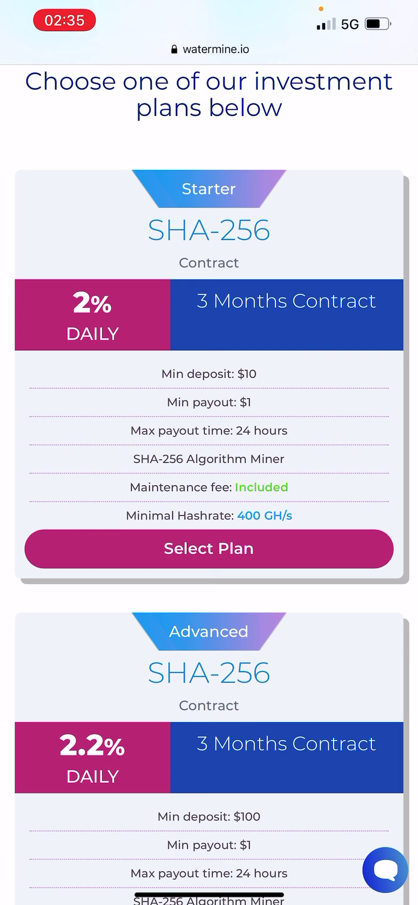
# Pick Bitcoin as the payment processor and submit the $10.00 deposit
pyautogui.scroll(-5, 209, 472)
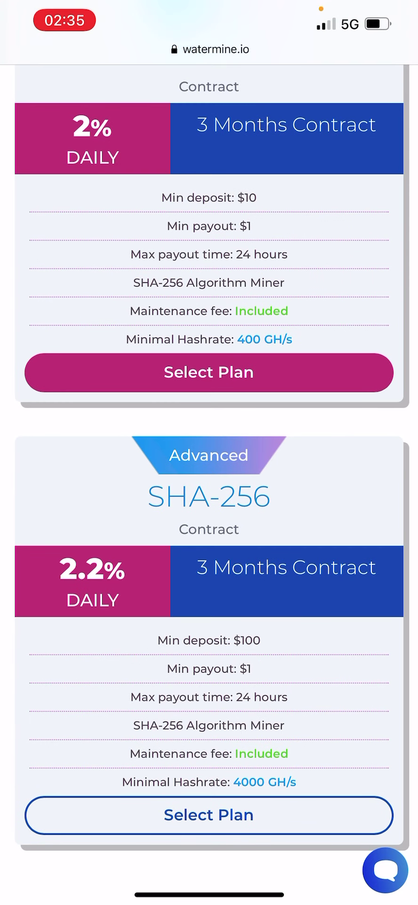
pyautogui.scroll(4, 209, 471)
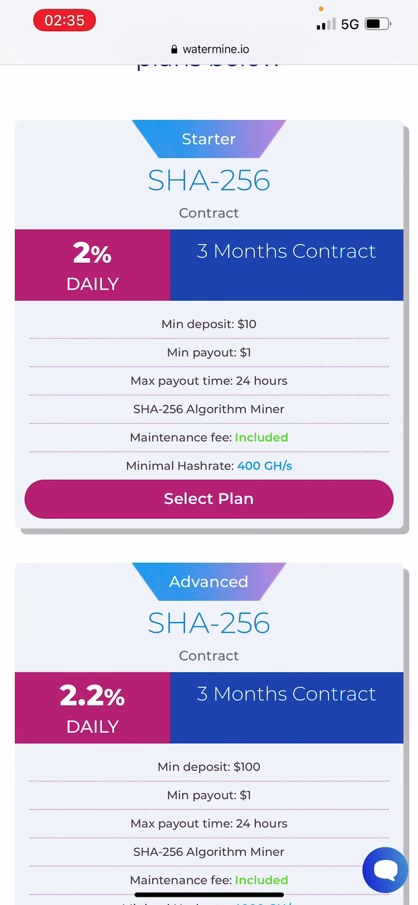
pyautogui.scroll(-15, 210, 471)
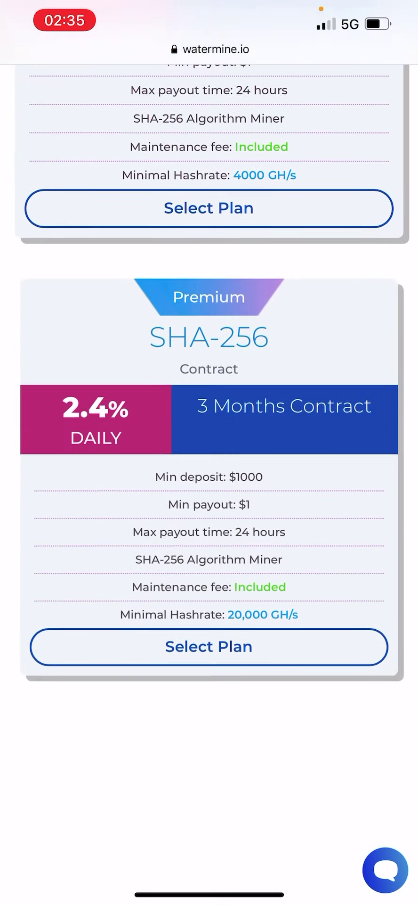
pyautogui.scroll(1, 210, 471)
pyautogui.scroll(2, 209, 471)
pyautogui.scroll(-3, 209, 471)
pyautogui.scroll(-3, 209, 471)
pyautogui.scroll(-3, 209, 471)
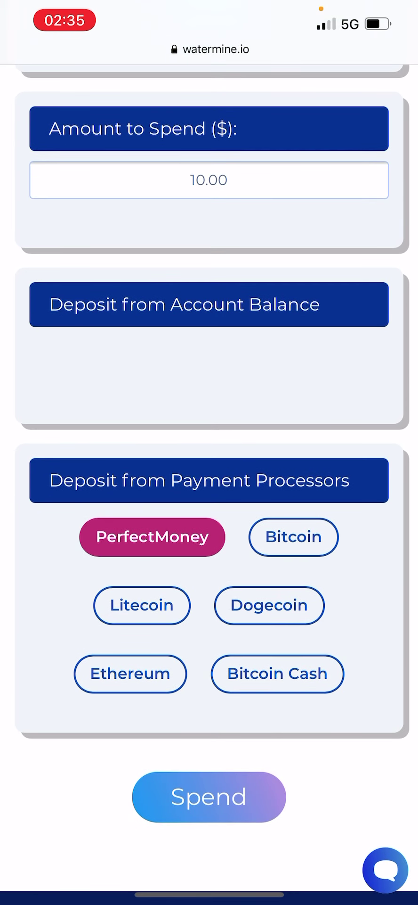
pyautogui.click(293, 539)
pyautogui.click(209, 797)
# Copy the BTC deposit address below the QR code and switch to Trust Wallet
pyautogui.scroll(-15, 209, 471)
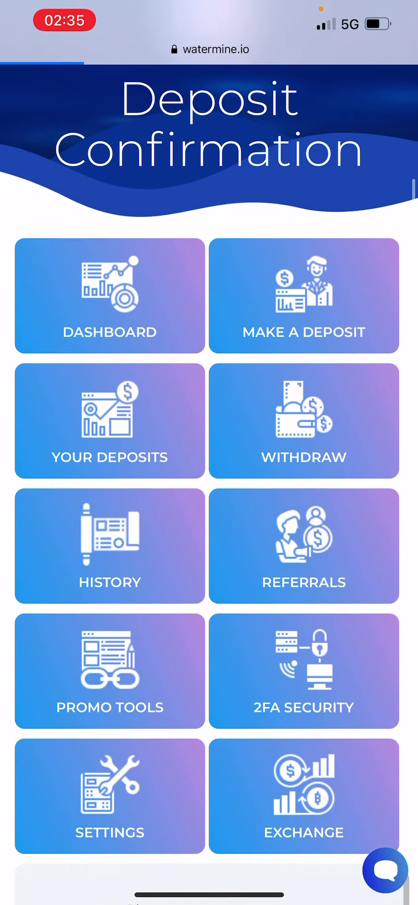
pyautogui.scroll(-4, 209, 471)
pyautogui.scroll(1, 209, 495)
pyautogui.scroll(1, 209, 471)
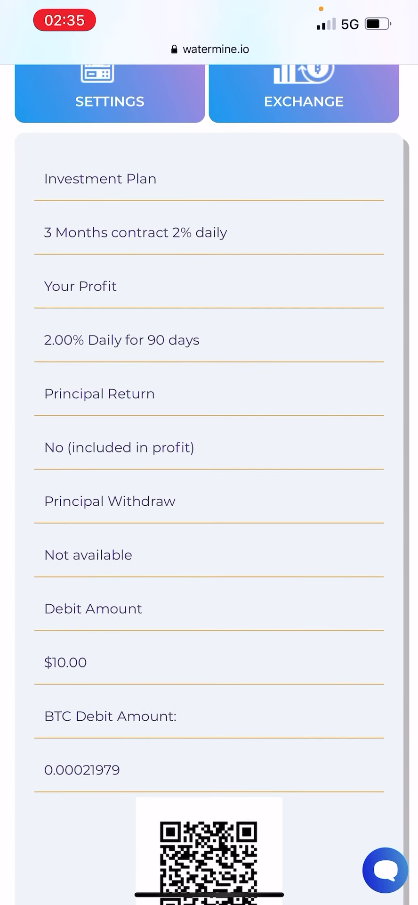
pyautogui.scroll(-6, 209, 484)
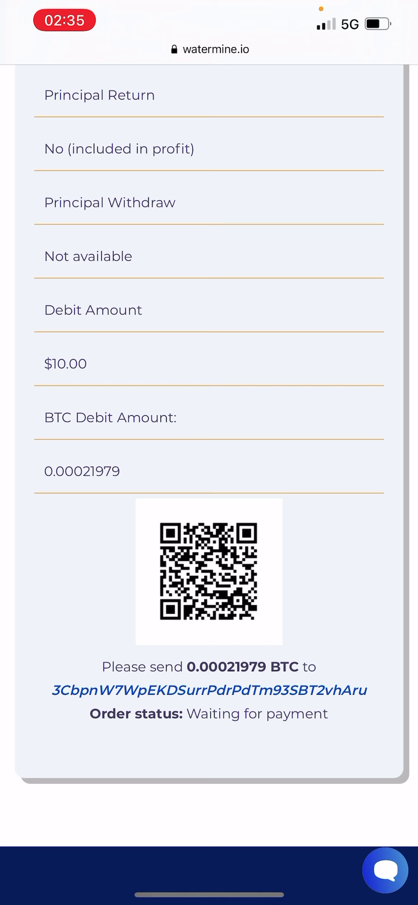
pyautogui.scroll(-1, 209, 472)
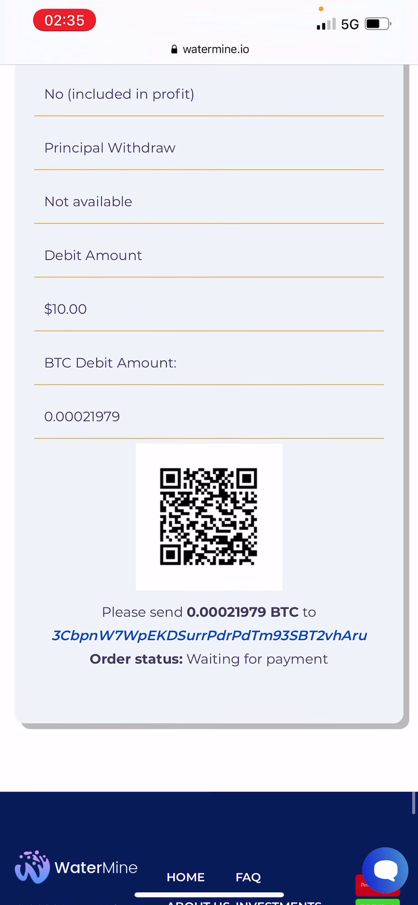
pyautogui.doubleClick(209, 631)
pyautogui.click(125, 583)
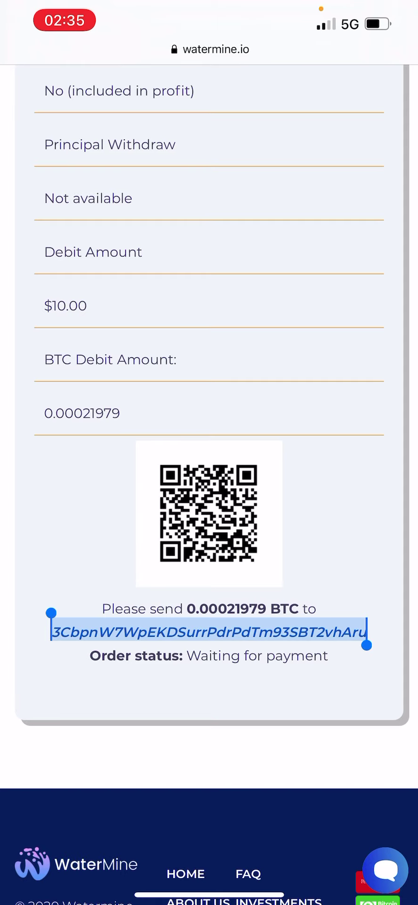
pyautogui.moveTo(209, 893); pyautogui.dragTo(209, 542)
pyautogui.click(208, 443)
# Start a Bitcoin send and paste the WaterMine deposit address as recipient
pyautogui.scroll(-8, 209, 471)
pyautogui.click(141, 535)
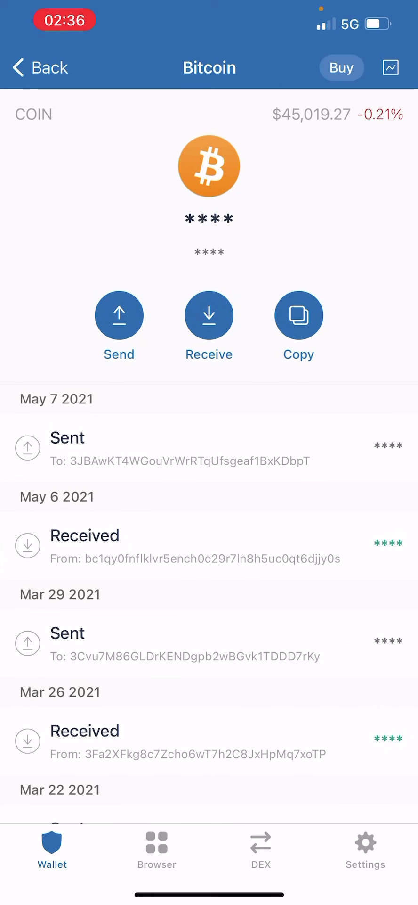
pyautogui.click(120, 314)
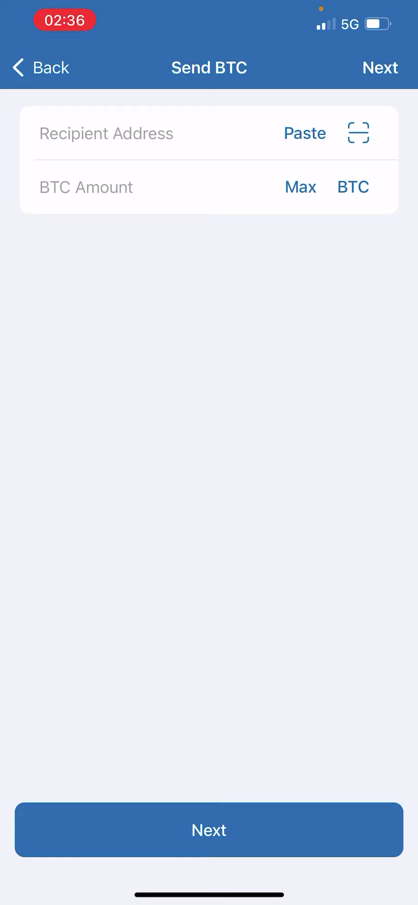
pyautogui.click(41, 133)
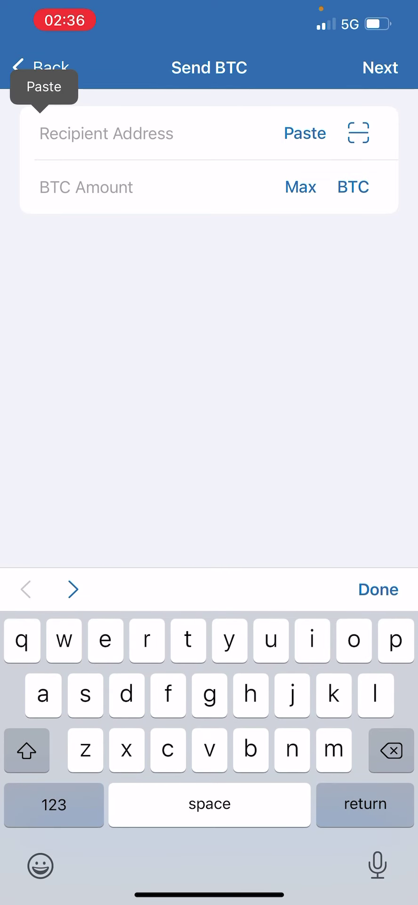
pyautogui.click(45, 77)
pyautogui.click(41, 187)
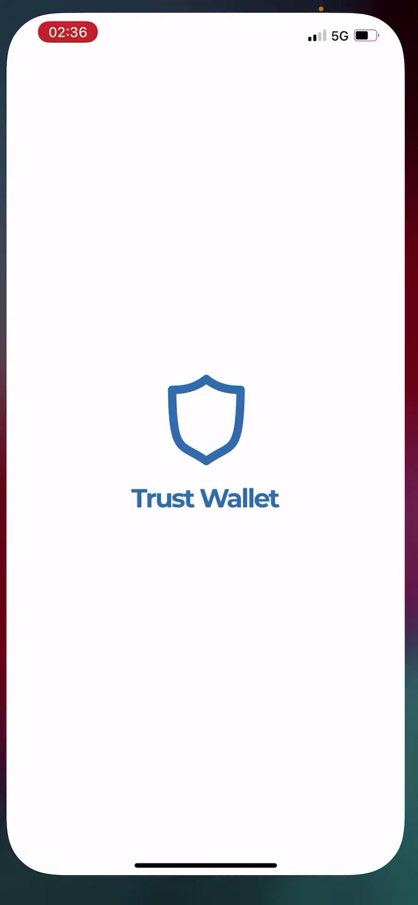
# Copy the 0.00021979 BTC amount from the WaterMine payment page and return to the wallet
pyautogui.moveTo(206, 864); pyautogui.dragTo(206, 541)
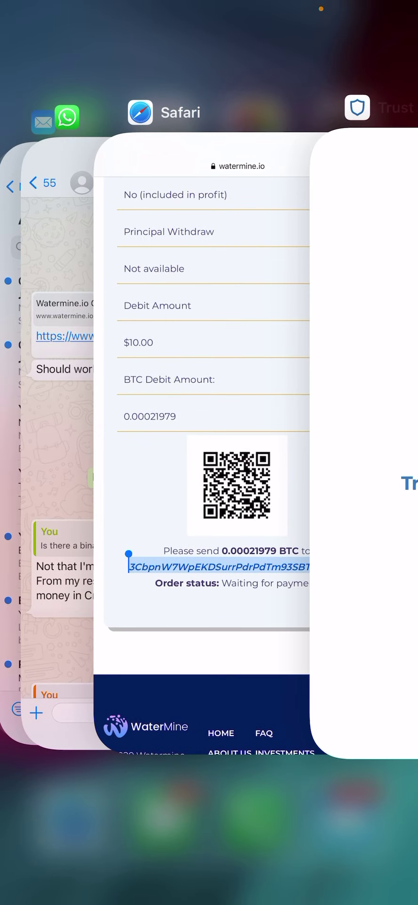
pyautogui.click(208, 424)
pyautogui.click(233, 609)
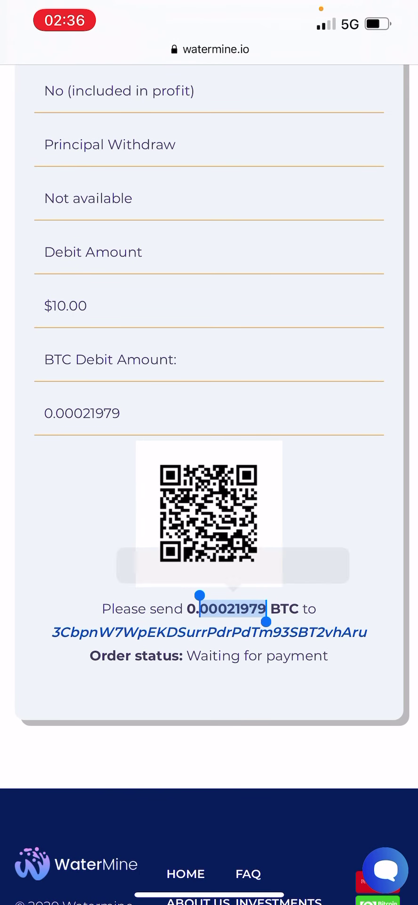
pyautogui.moveTo(200, 595); pyautogui.dragTo(187, 595)
pyautogui.click(143, 566)
pyautogui.moveTo(118, 892); pyautogui.dragTo(306, 893)
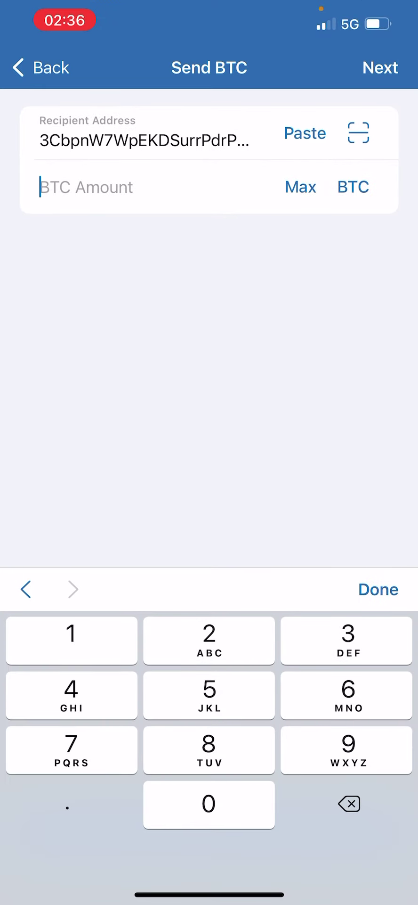
# Paste 0.00021979 into BTC Amount and make a first round of digit edits
pyautogui.click(41, 187)
pyautogui.click(44, 141)
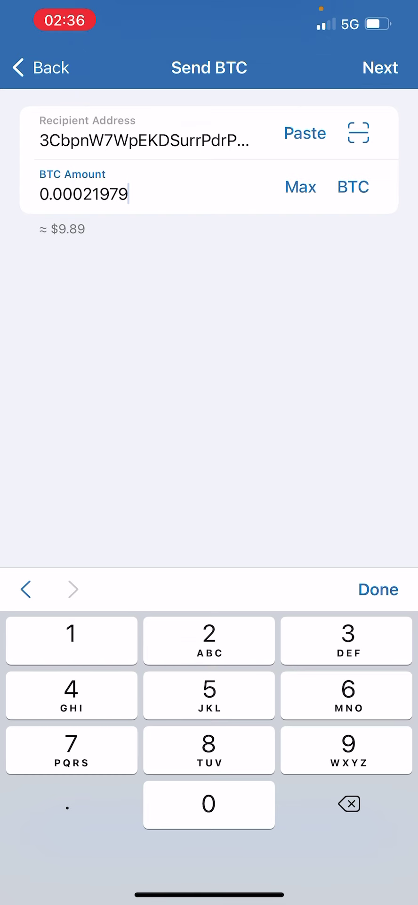
pyautogui.press('BackSpace')
pyautogui.press('BackSpace')
pyautogui.write('8')
pyautogui.write('9')
pyautogui.press('BackSpace')
pyautogui.press('BackSpace')
pyautogui.write('90')
pyautogui.press('BackSpace')
pyautogui.press('BackSpace')
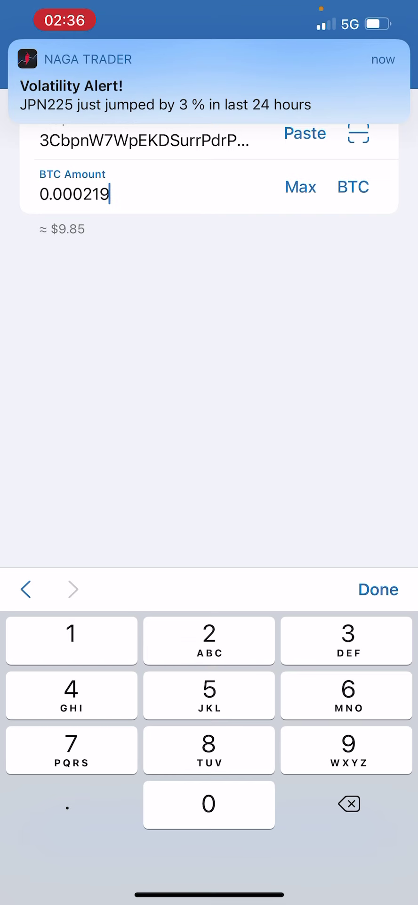
pyautogui.press('BackSpace')
pyautogui.write('1')
pyautogui.write('0')
pyautogui.press('BackSpace')
pyautogui.press('BackSpace')
pyautogui.write('999')
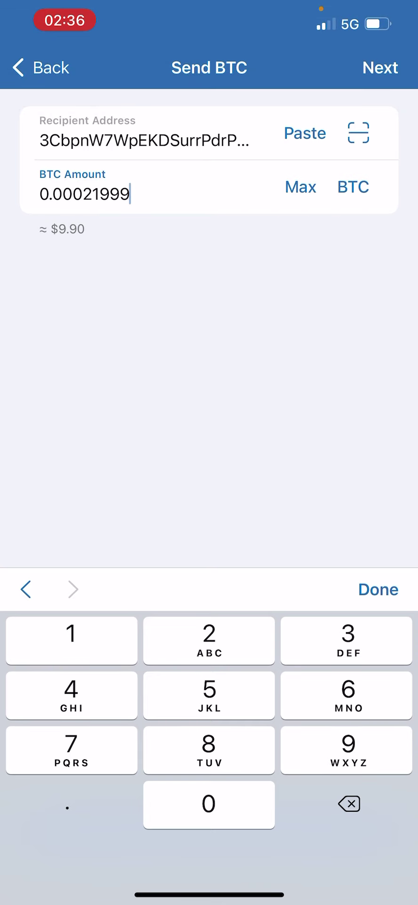
pyautogui.click(379, 589)
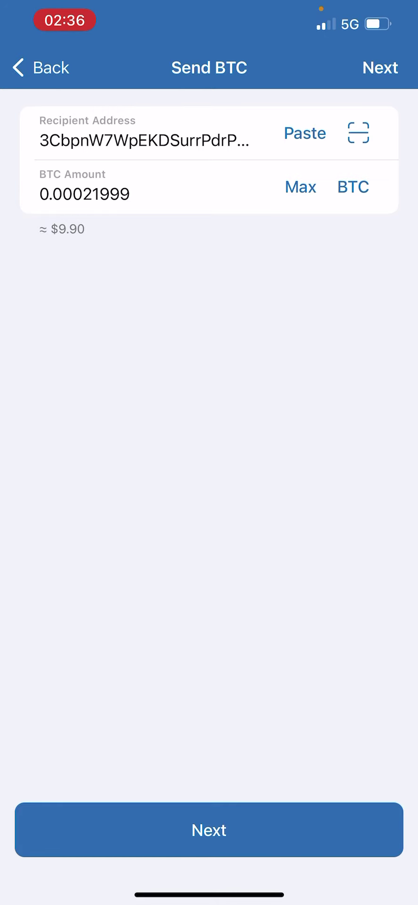
# Correct the BTC amount to 0.0002249 (about $10.12) and continue to the Confirm screen
pyautogui.click(131, 194)
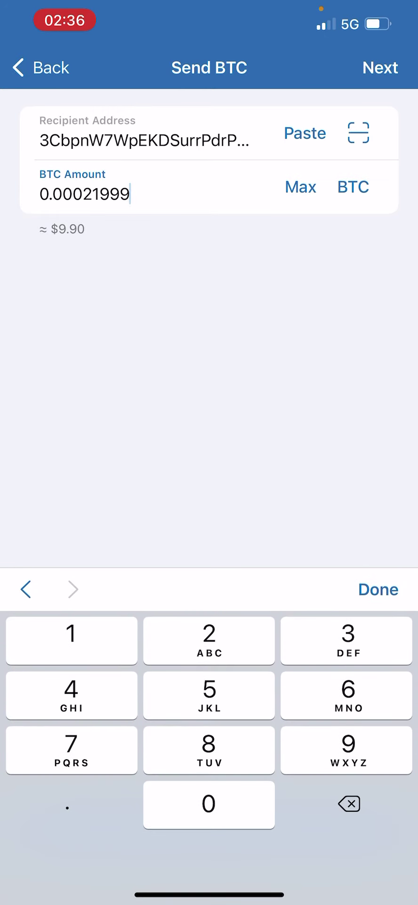
pyautogui.press('BackSpace')
pyautogui.press('BackSpace')
pyautogui.press('BackSpace')
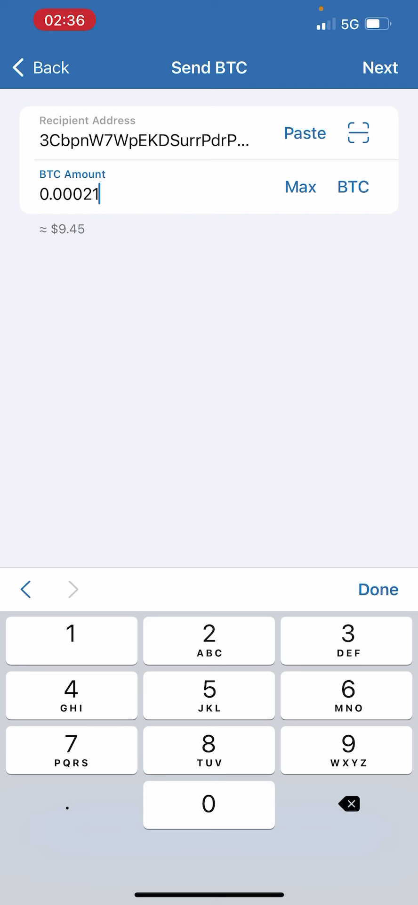
pyautogui.write('20')
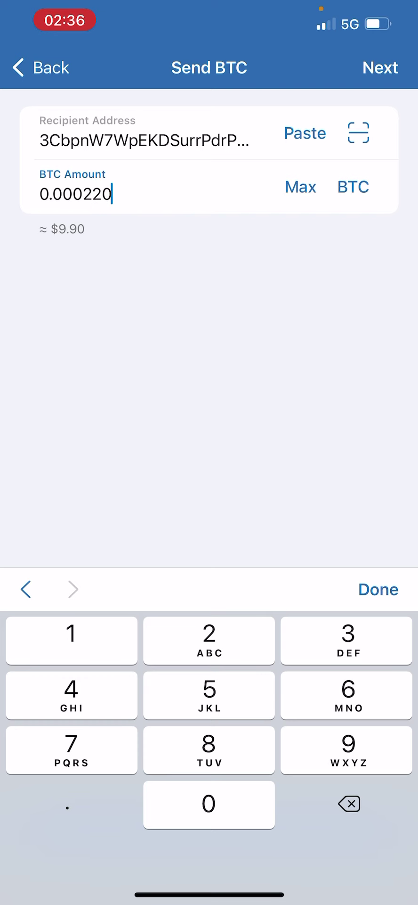
pyautogui.press('BackSpace')
pyautogui.write('3')
pyautogui.write('8')
pyautogui.press('BackSpace')
pyautogui.press('BackSpace')
pyautogui.write('49')
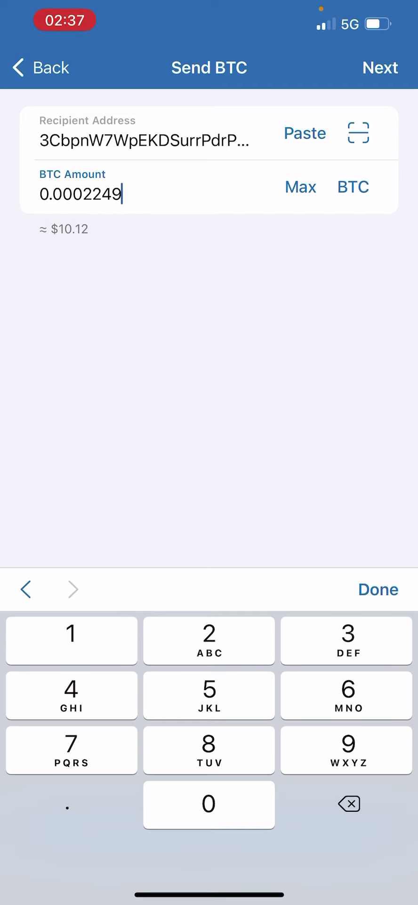
pyautogui.click(378, 589)
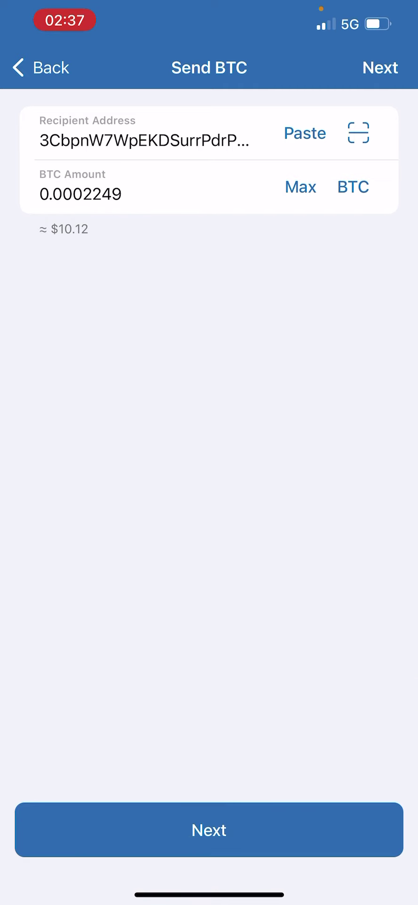
pyautogui.click(209, 829)
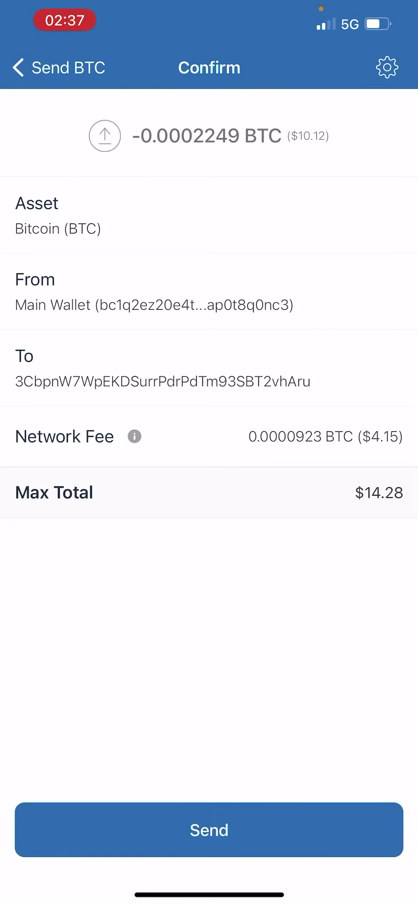
# Send the 0.0002249 BTC to the WaterMine deposit address, leaving it pending
pyautogui.click(209, 829)
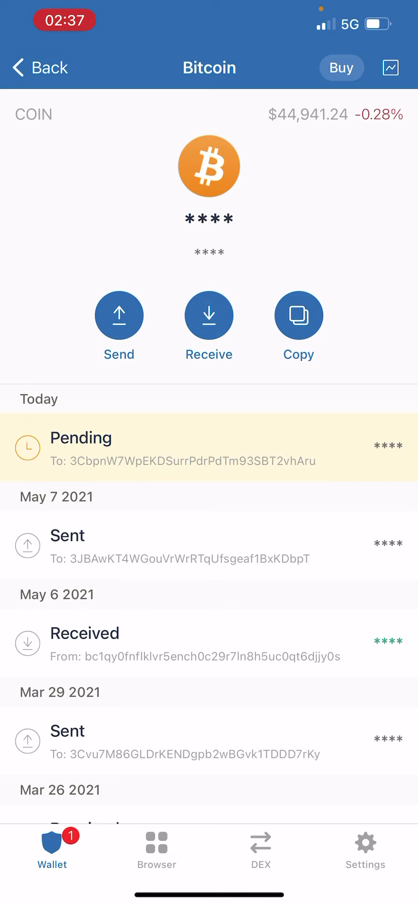
pyautogui.moveTo(210, 894); pyautogui.dragTo(209, 518)
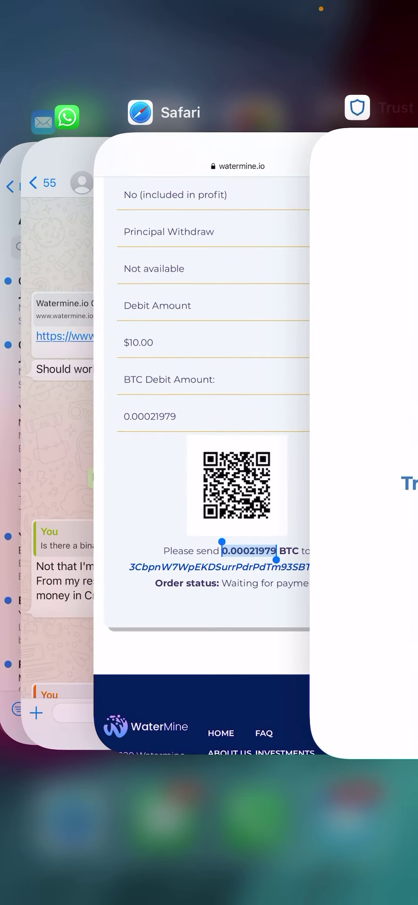
# Reopen WaterMine's Deposit Confirmation page showing the $10.00 three-month 2% daily plan
pyautogui.click(203, 424)
pyautogui.scroll(10, 209, 471)
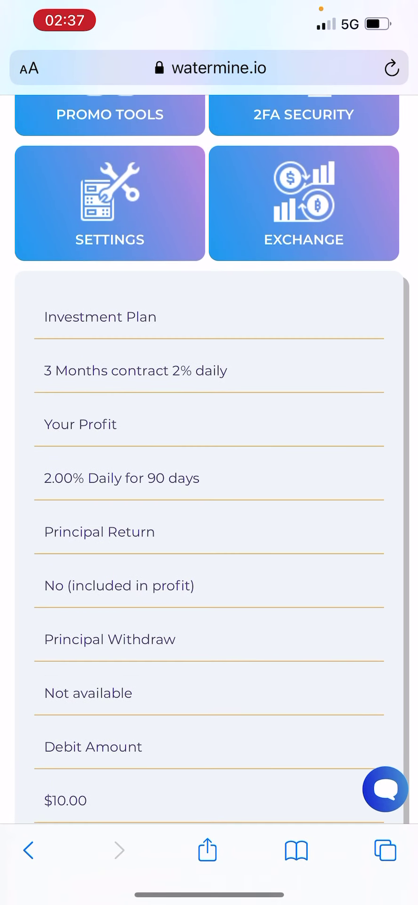
pyautogui.scroll(6, 210, 472)
pyautogui.scroll(8, 210, 472)
pyautogui.scroll(5, 209, 471)
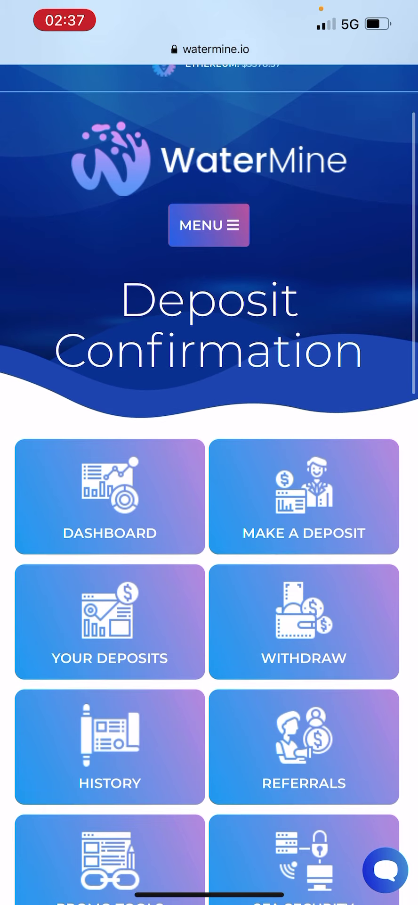
pyautogui.scroll(3, 209, 472)
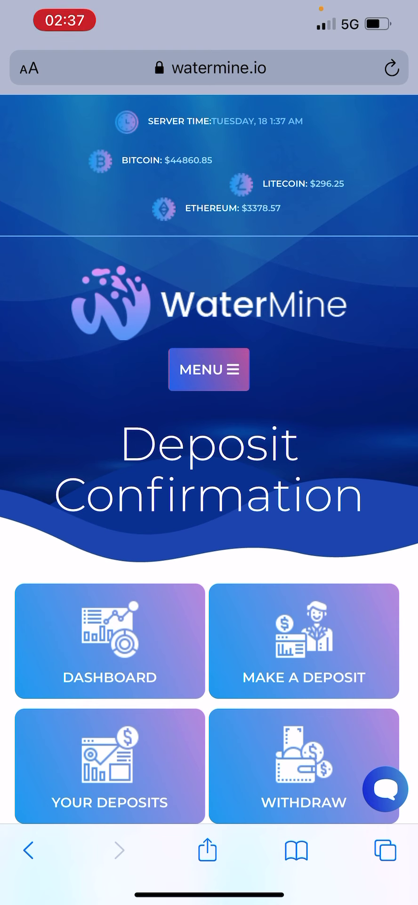
pyautogui.scroll(2, 210, 425)
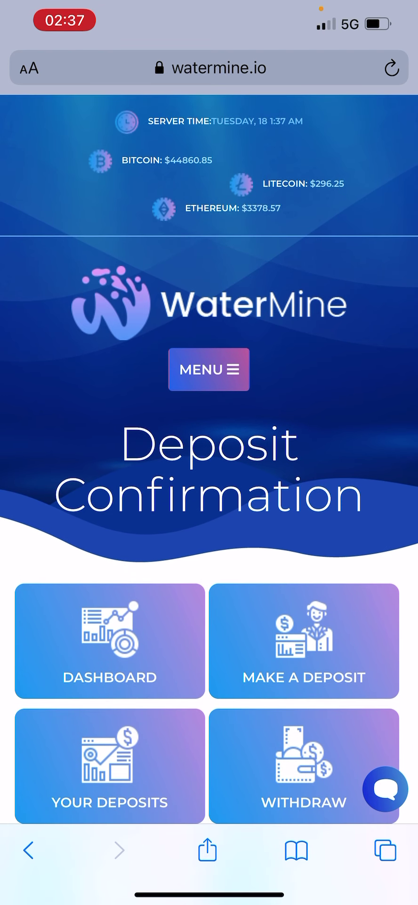